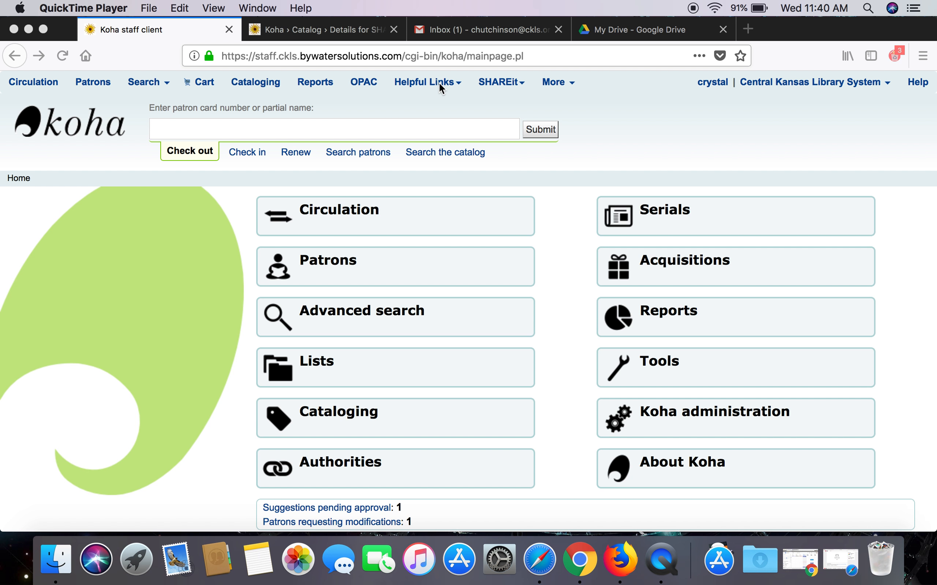
View the SHAREit login page from the Koha staff client, leave it without signing in, and close it.
click(506, 83)
click(506, 84)
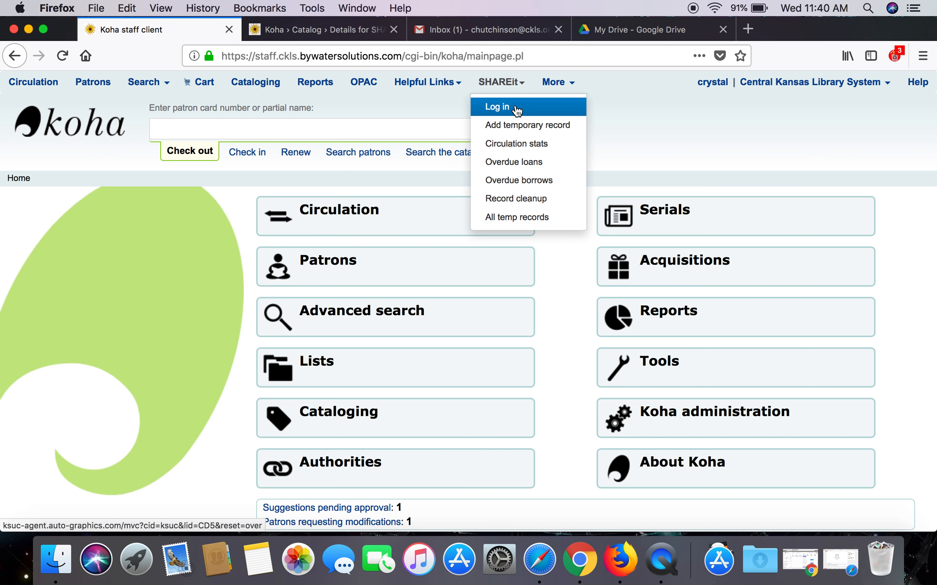
click(517, 111)
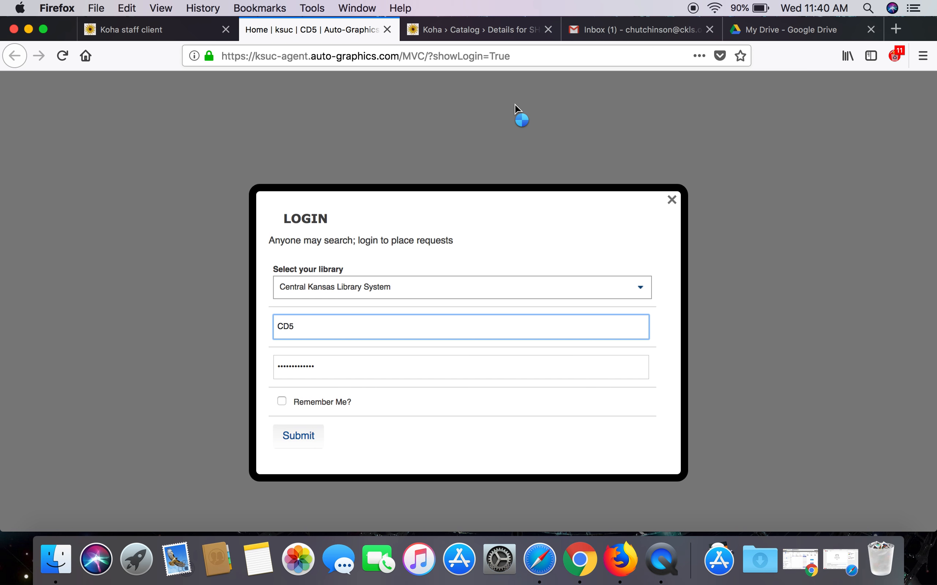
click(387, 29)
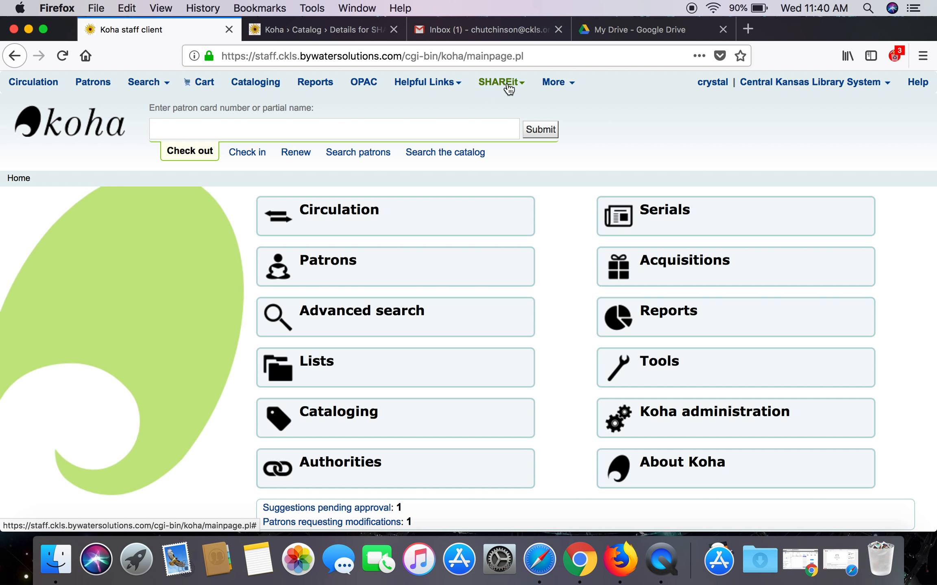
Look over the Author, Title and Format fields of the SHAREit temporary record form, and cancel without saving.
click(507, 85)
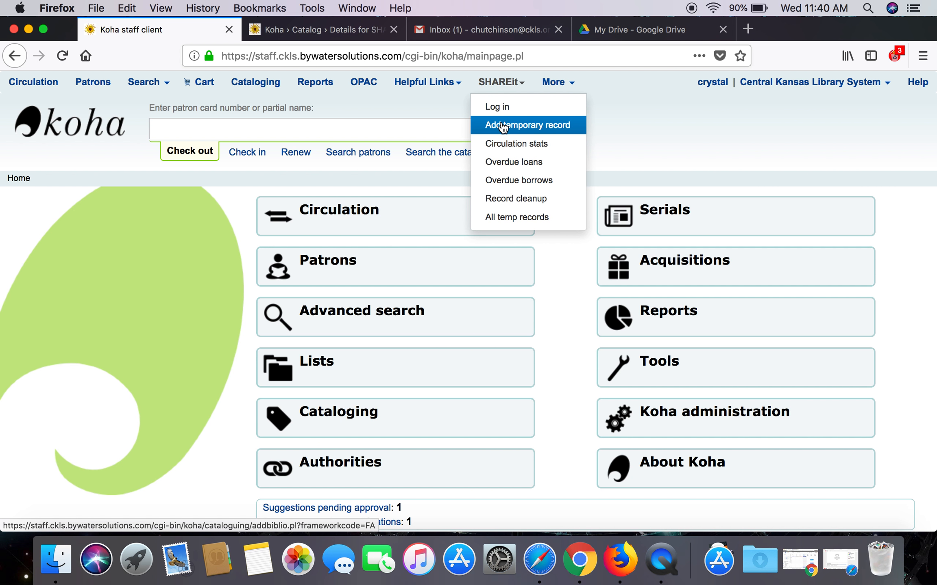
click(503, 127)
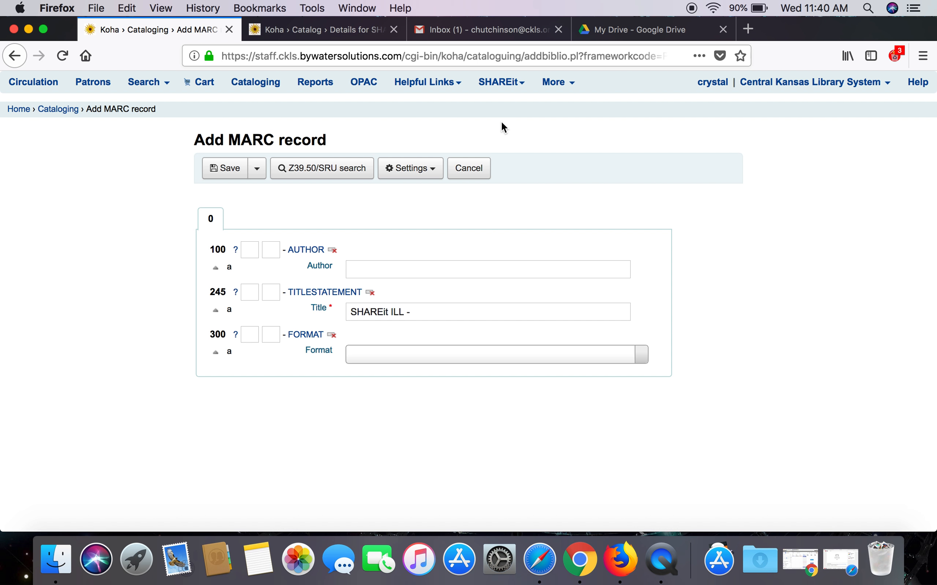
click(444, 267)
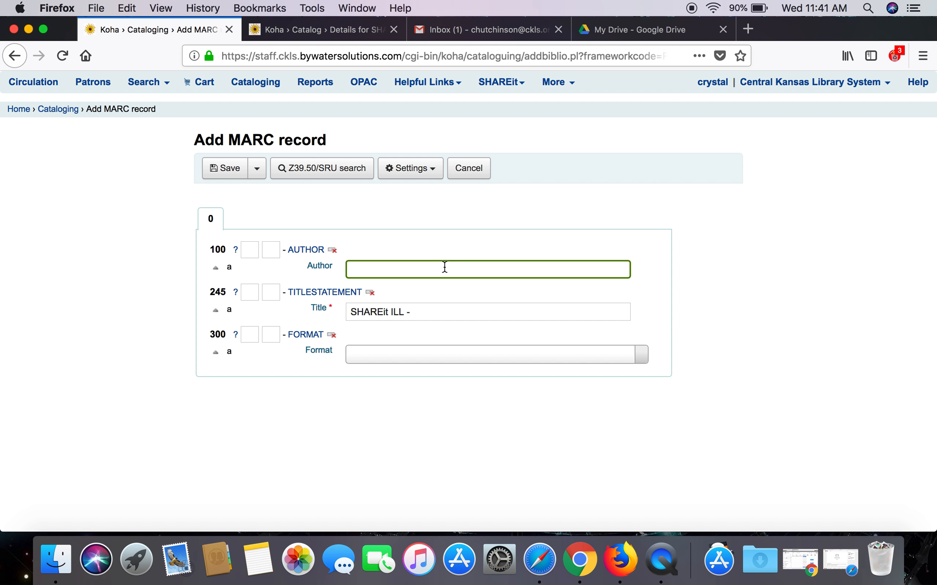
click(463, 313)
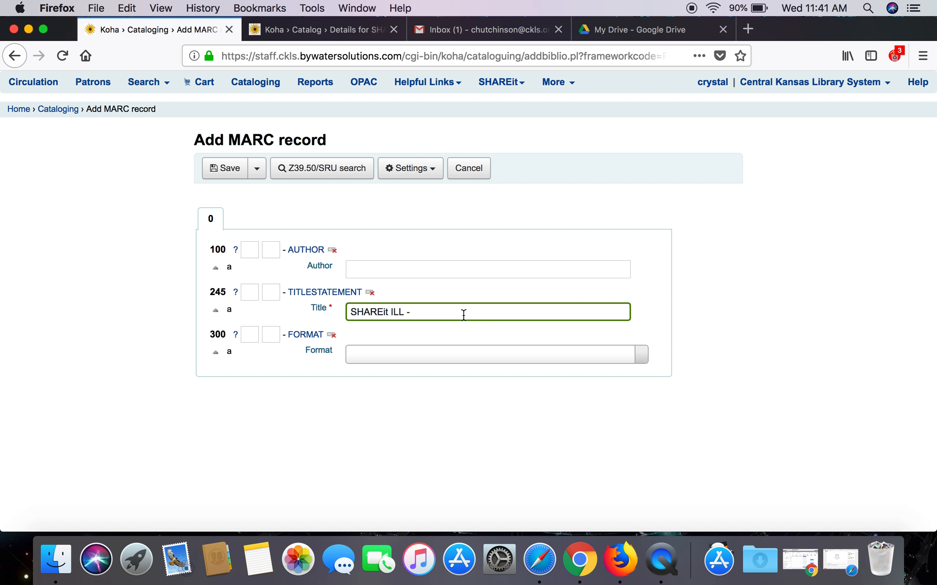
click(469, 357)
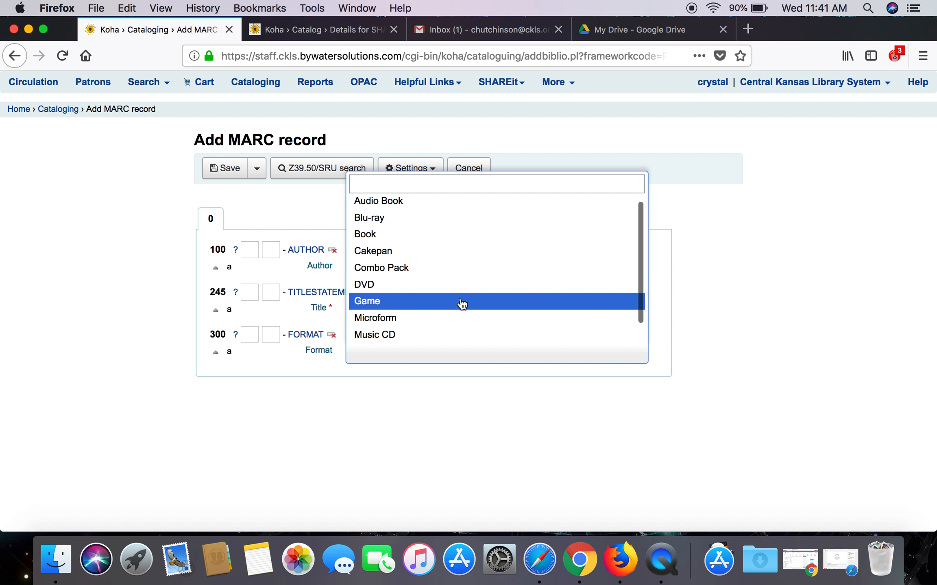
click(426, 404)
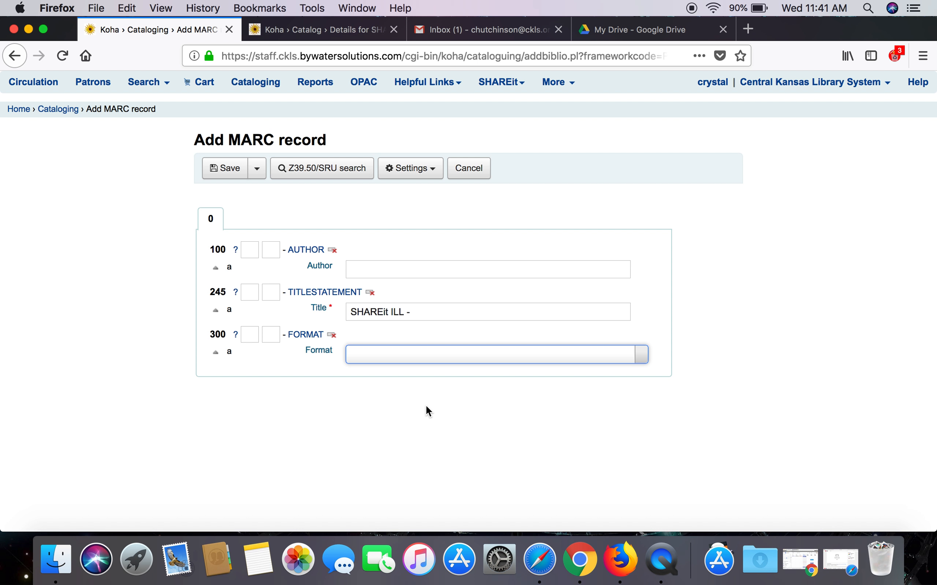
click(469, 169)
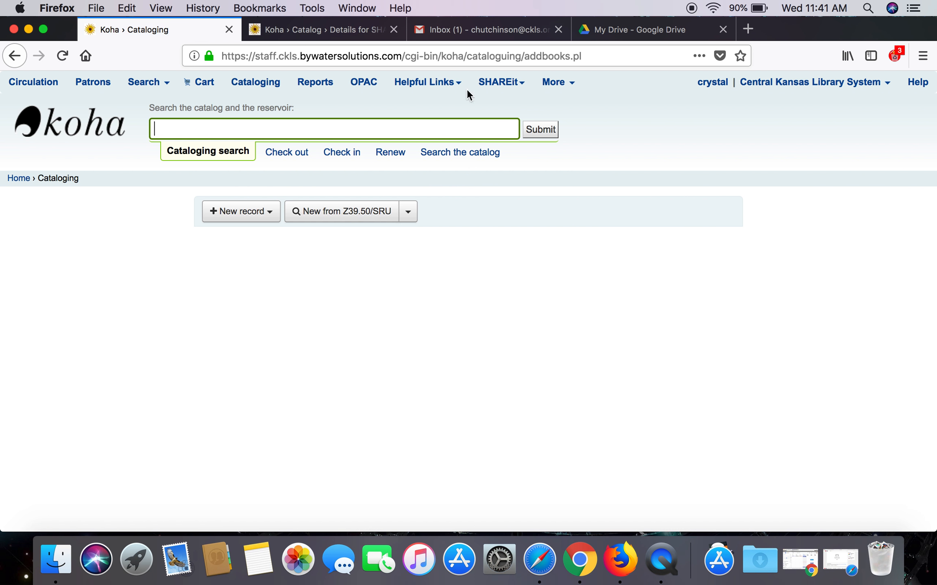
View the parameters of the SHAREit circulation statistics report, and return to the Cataloging page.
click(501, 82)
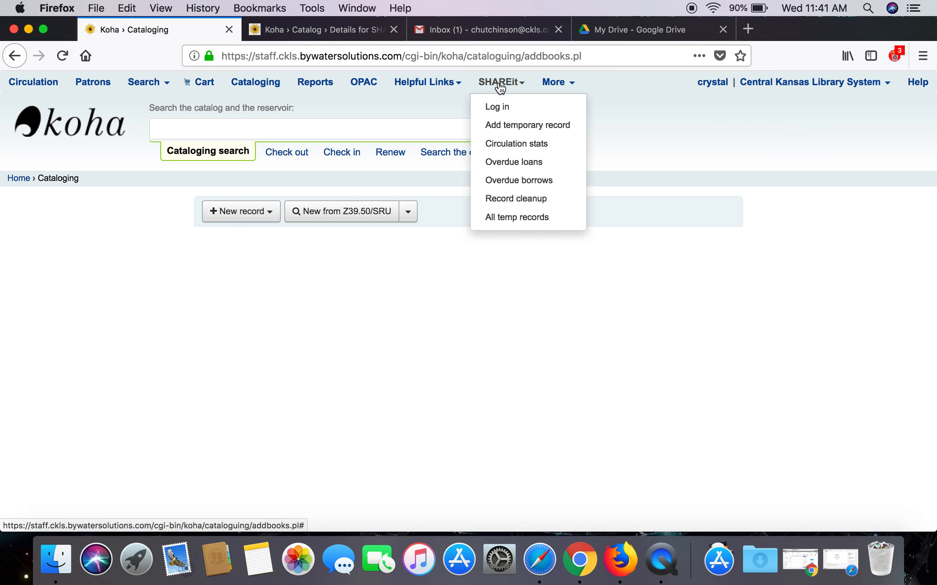
click(509, 146)
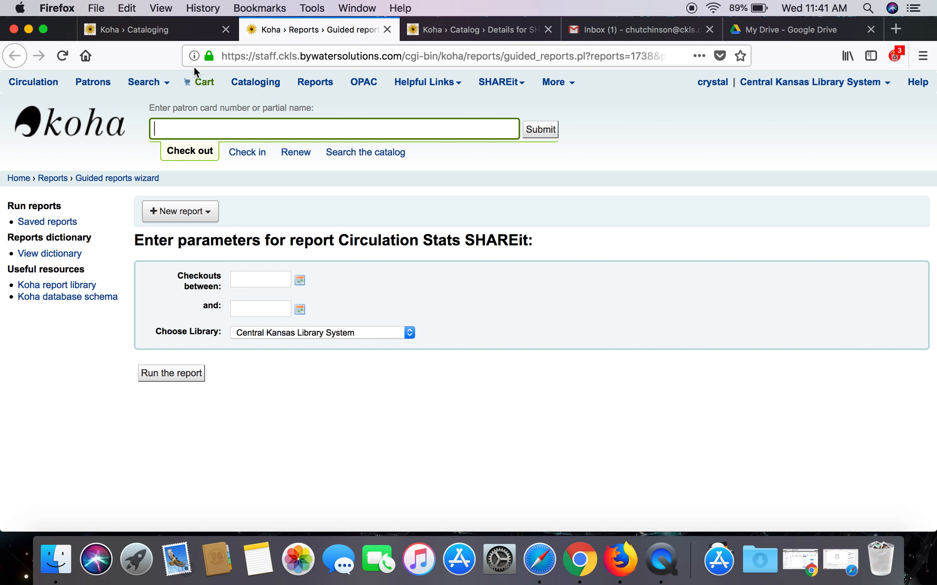
click(184, 31)
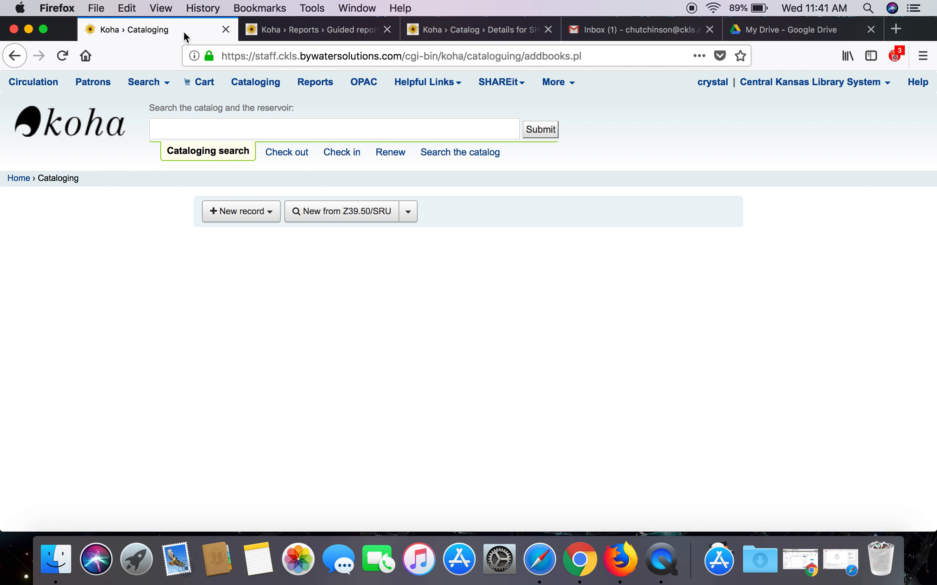
View the overdue SHAREit loans report's library choices, keep Central Kansas Library System, and return to the Cataloging page.
click(500, 83)
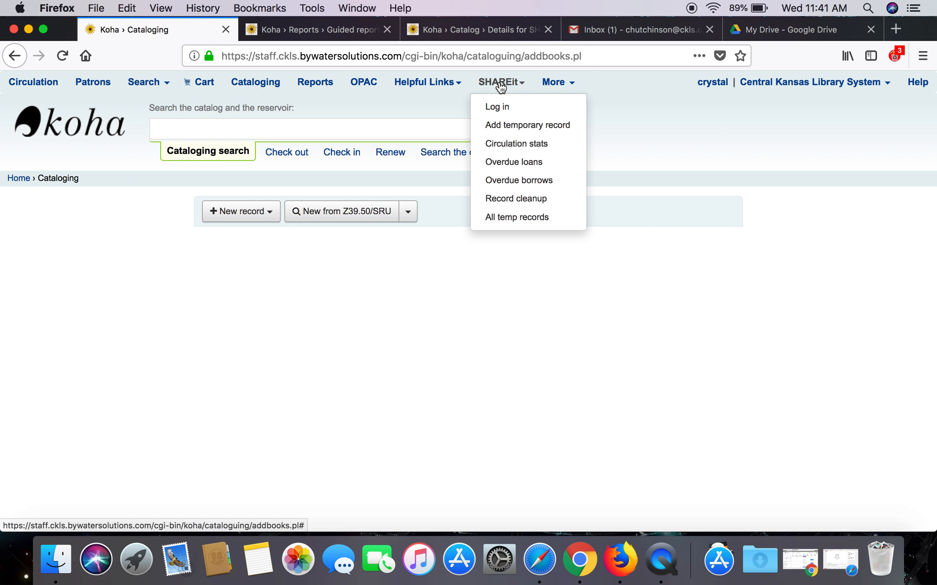
click(503, 166)
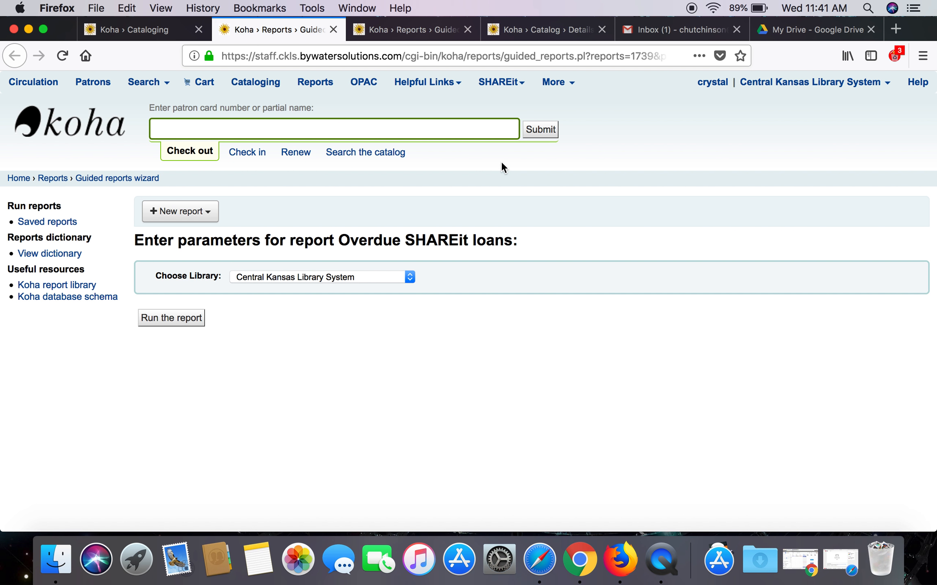
click(339, 281)
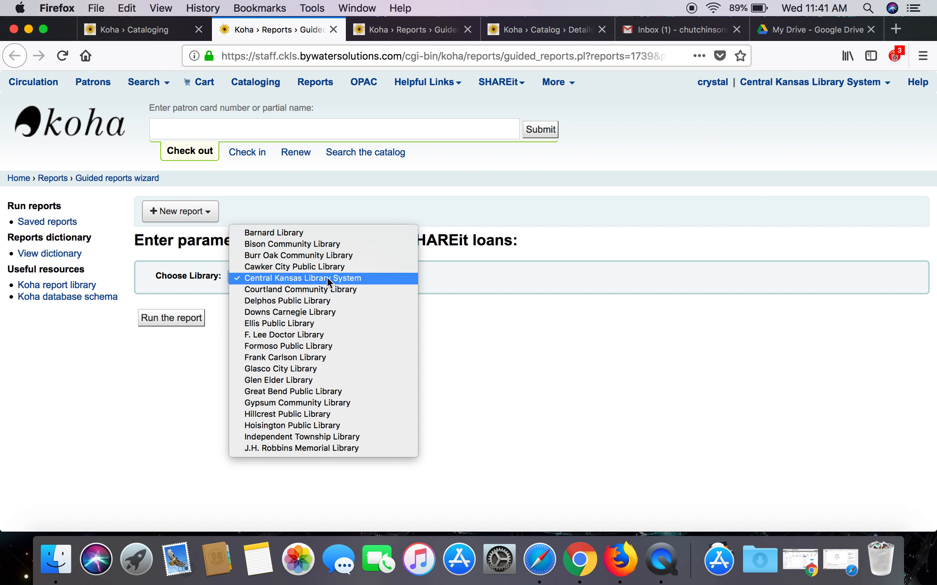
click(327, 278)
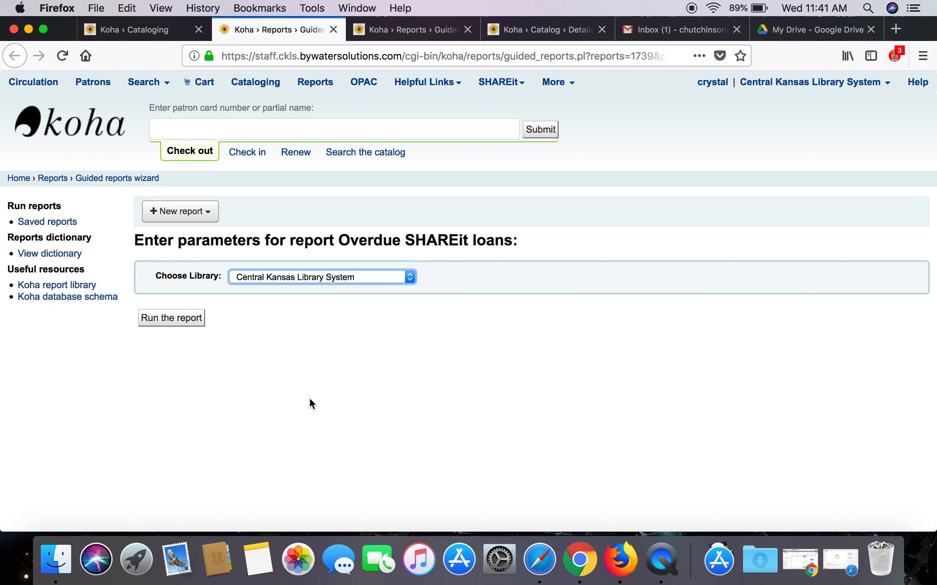
click(165, 29)
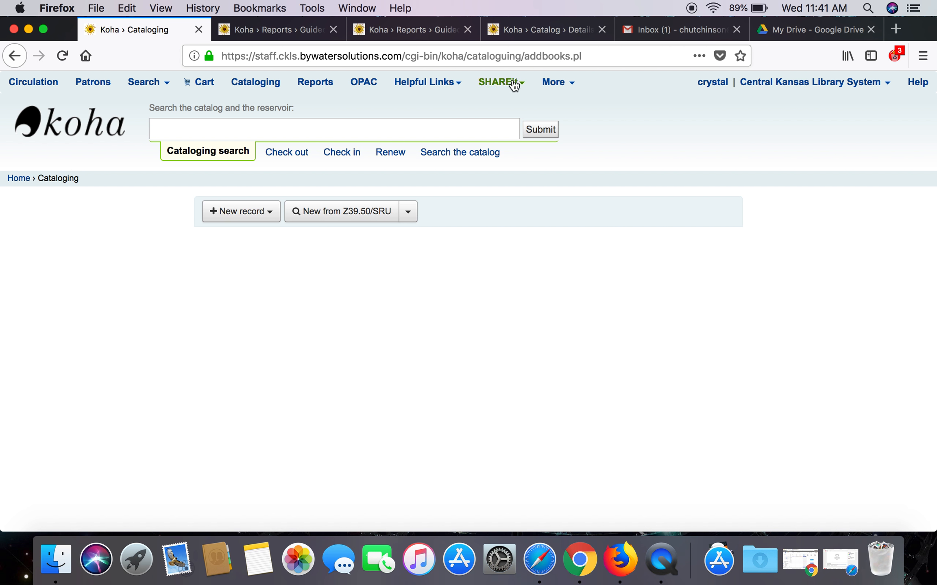
Run the overdue SHAREit borrows report for Central Kansas Library System, and return to the Cataloging page.
click(512, 83)
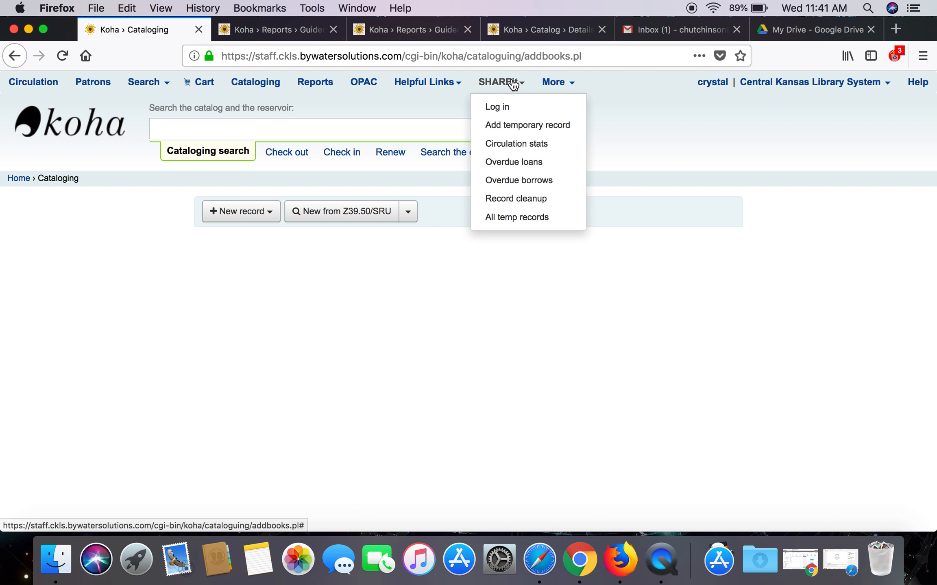
click(495, 183)
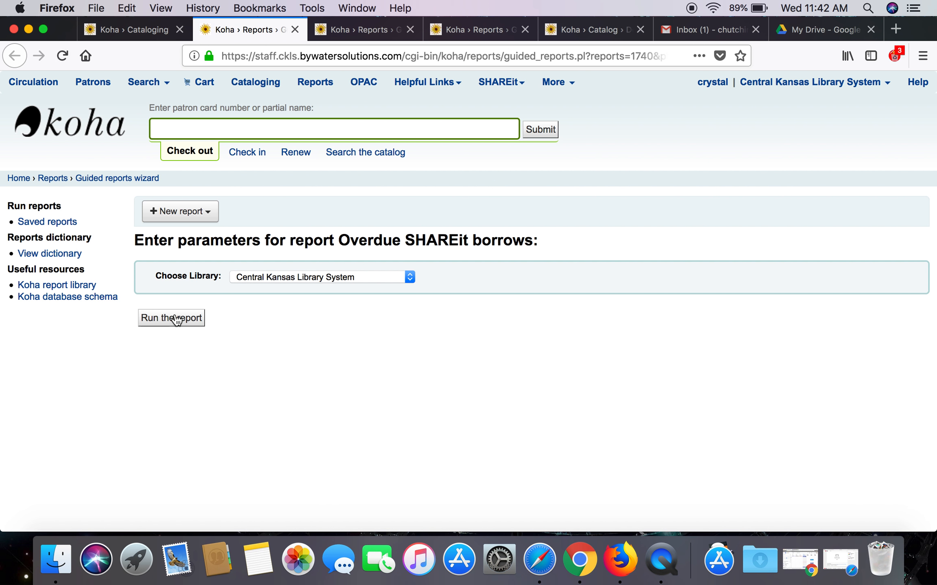
click(179, 318)
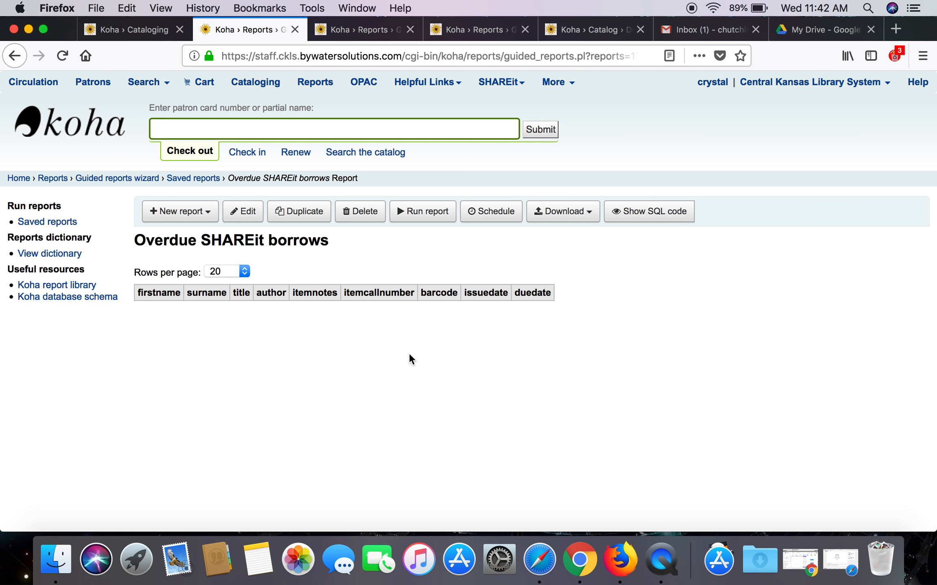
click(15, 56)
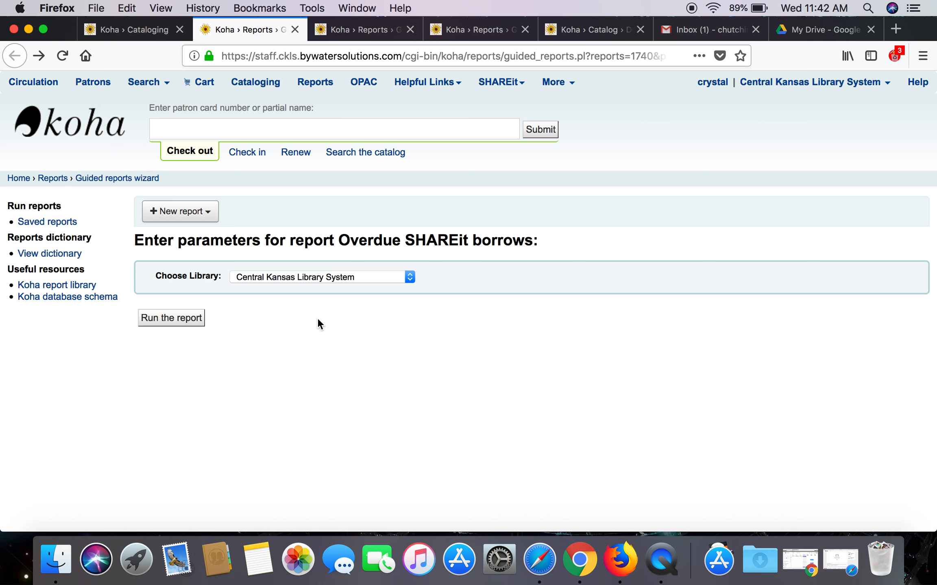
click(138, 30)
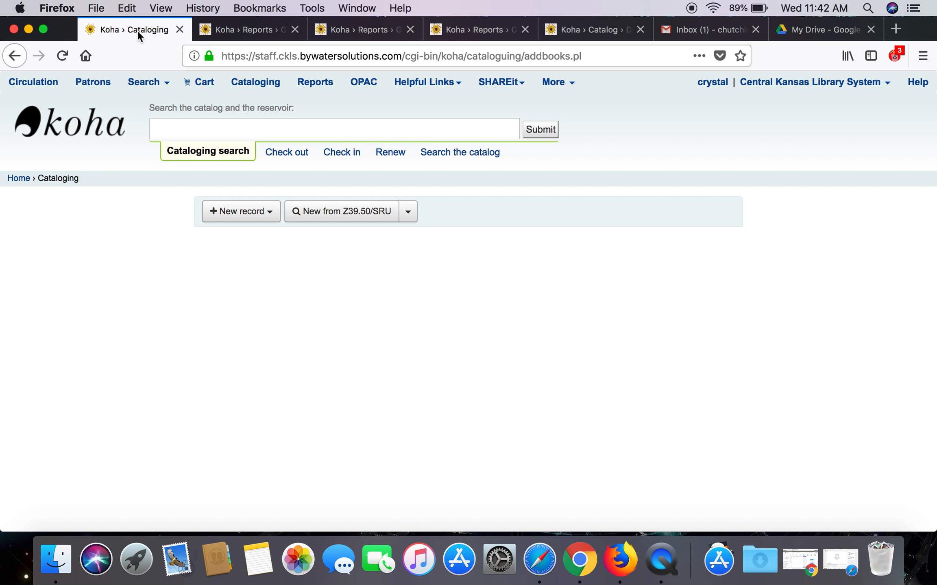
Run the SHAREit record cleanup report for Central Kansas Library System and view the catalog details of the Academic Librarianship record.
click(503, 83)
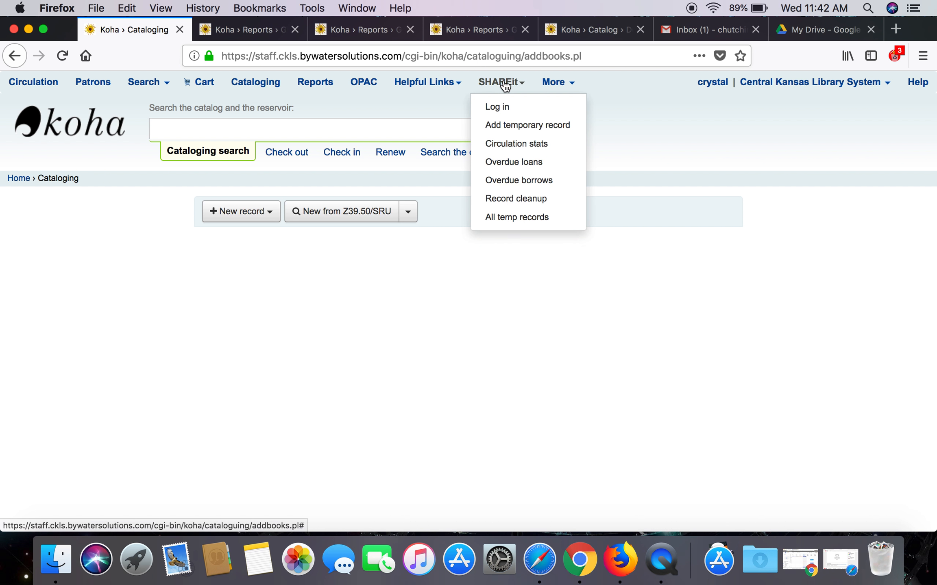
click(551, 207)
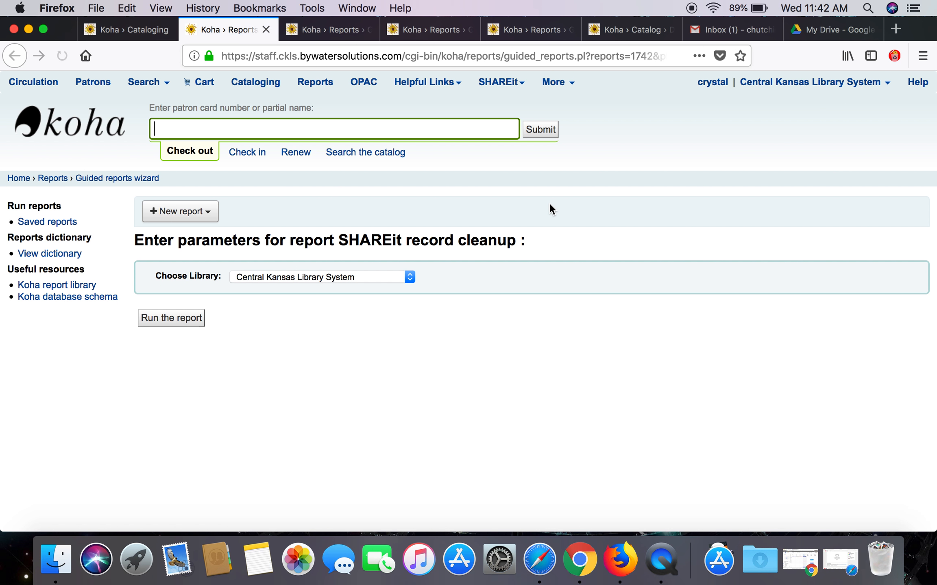
click(176, 320)
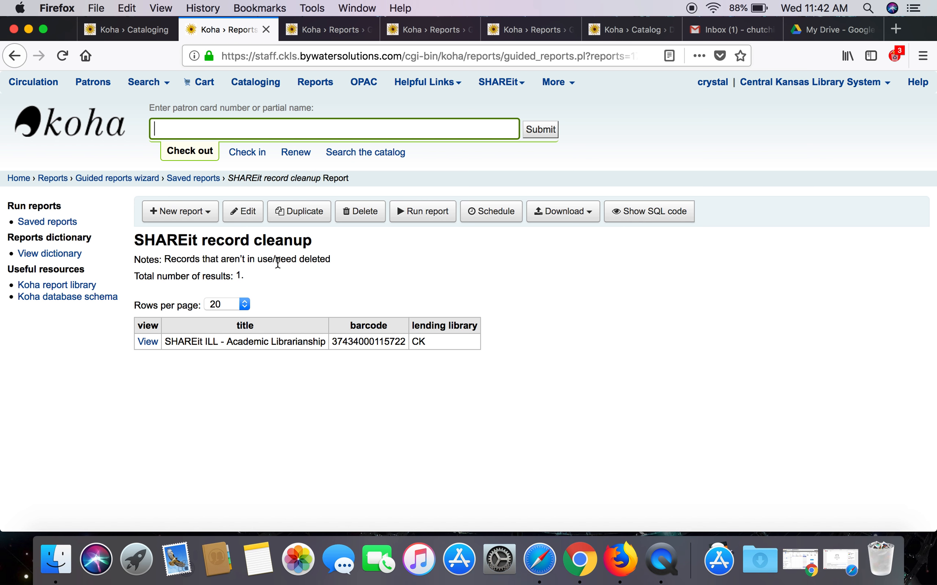
click(144, 346)
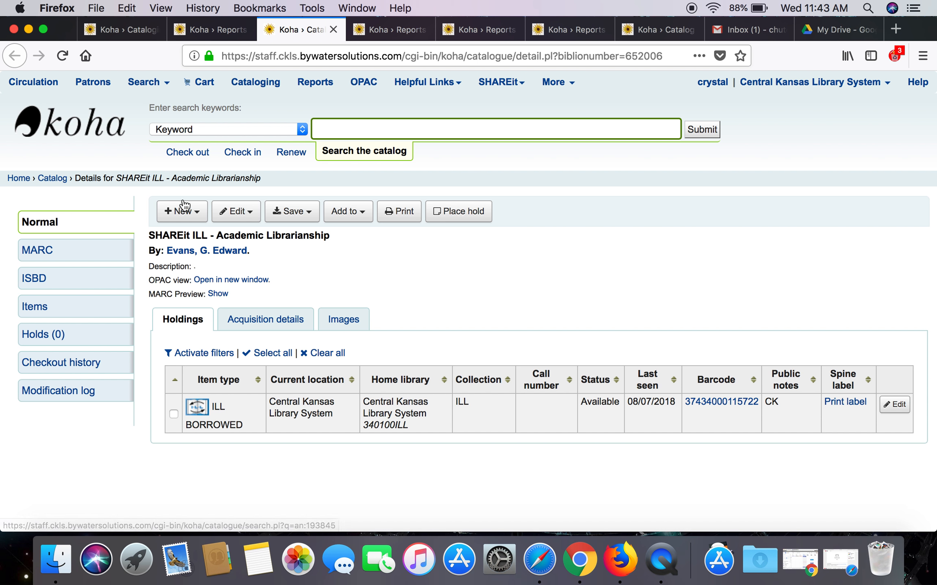
click(111, 29)
Run the report of all temporary SHAREit records for Central Kansas Library System, and return to the Cataloging page.
click(498, 82)
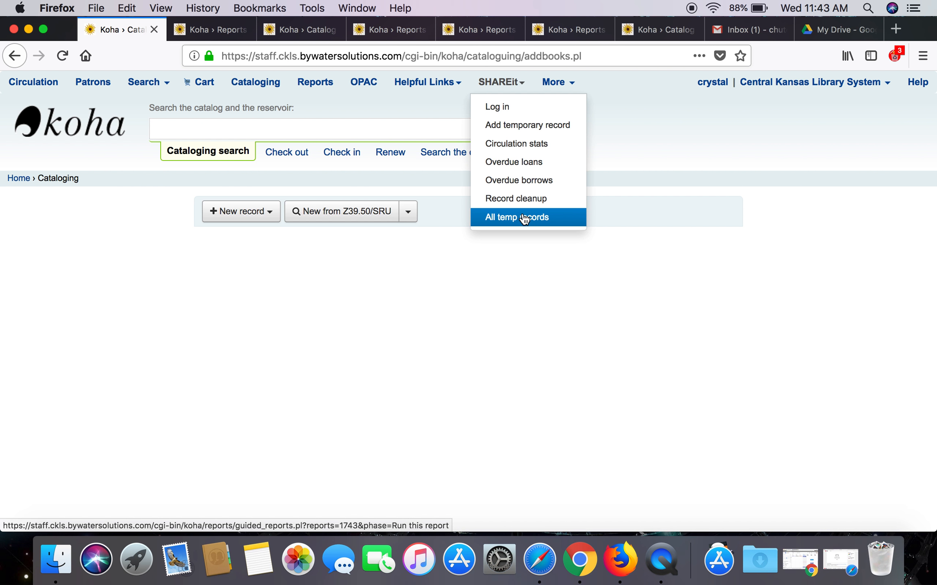
click(524, 218)
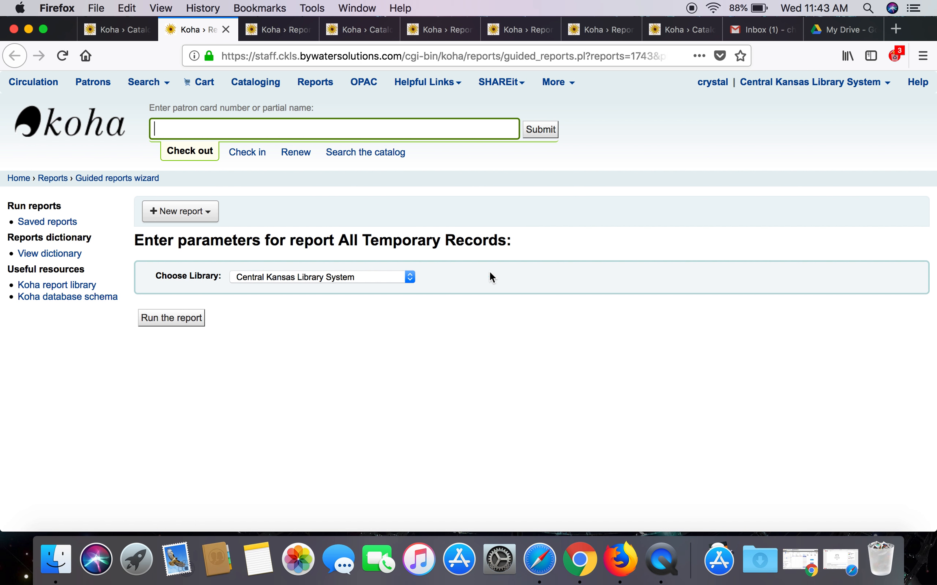
click(159, 324)
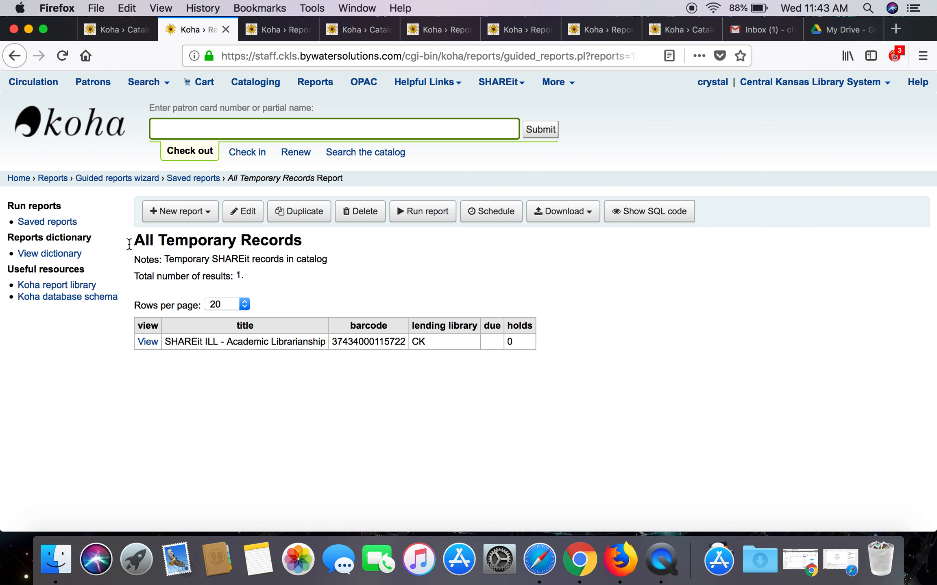
click(117, 30)
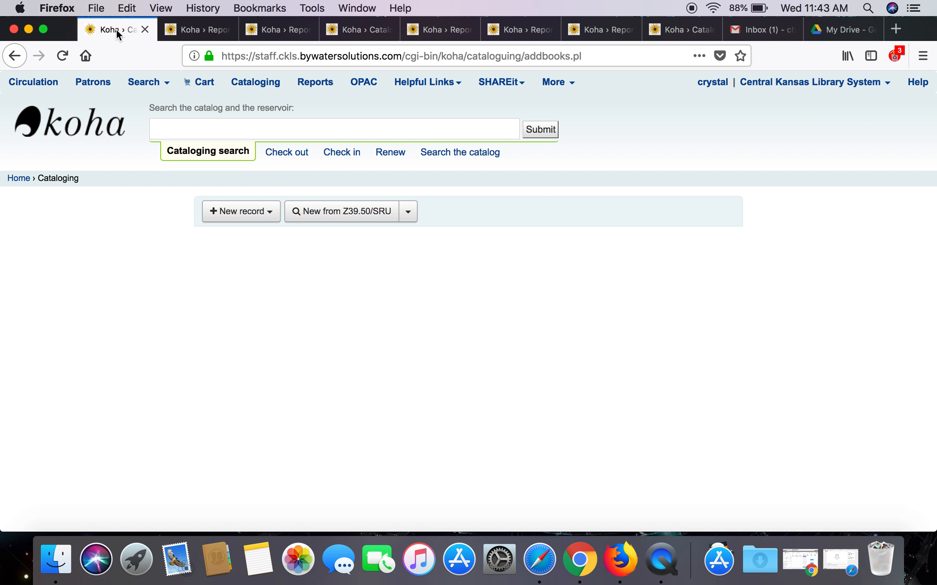